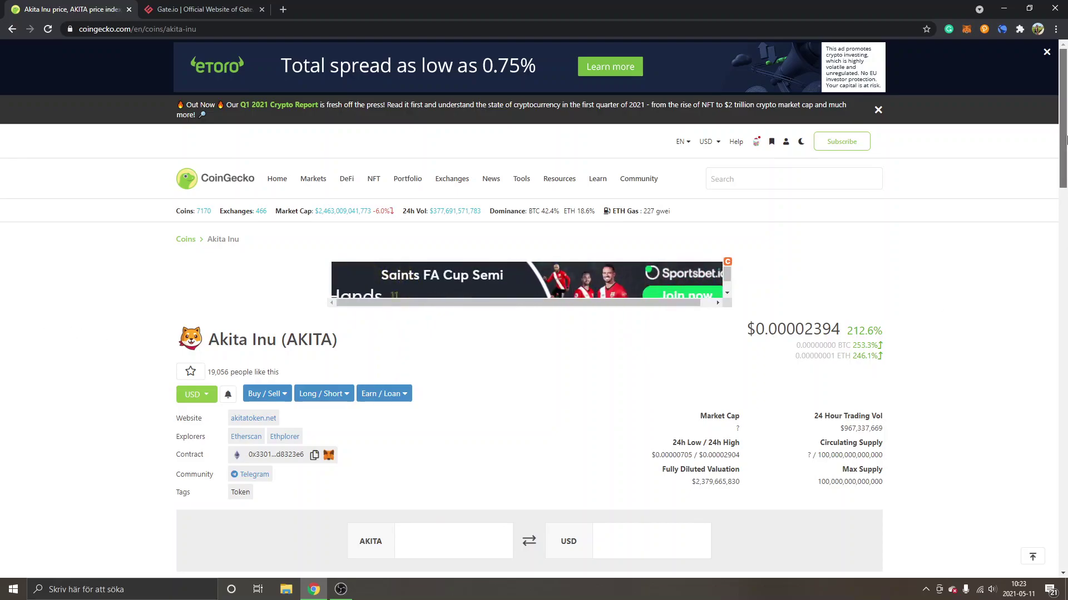
pyautogui.moveTo(1063, 161); pyautogui.dragTo(1065, 264)
pyautogui.scroll(-1, 775, 226)
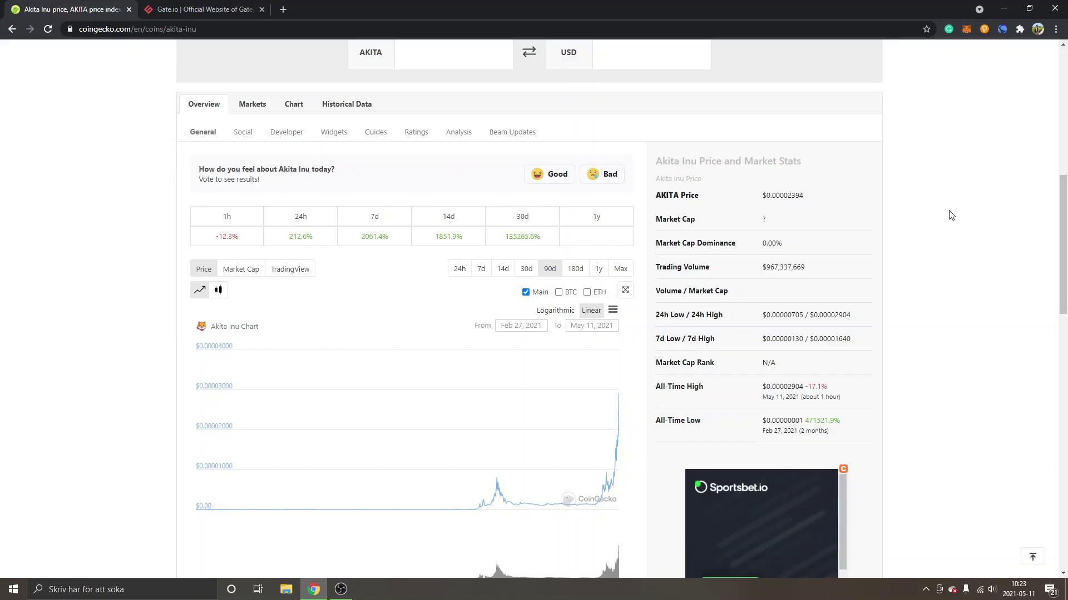
pyautogui.moveTo(1063, 213); pyautogui.dragTo(1063, 78)
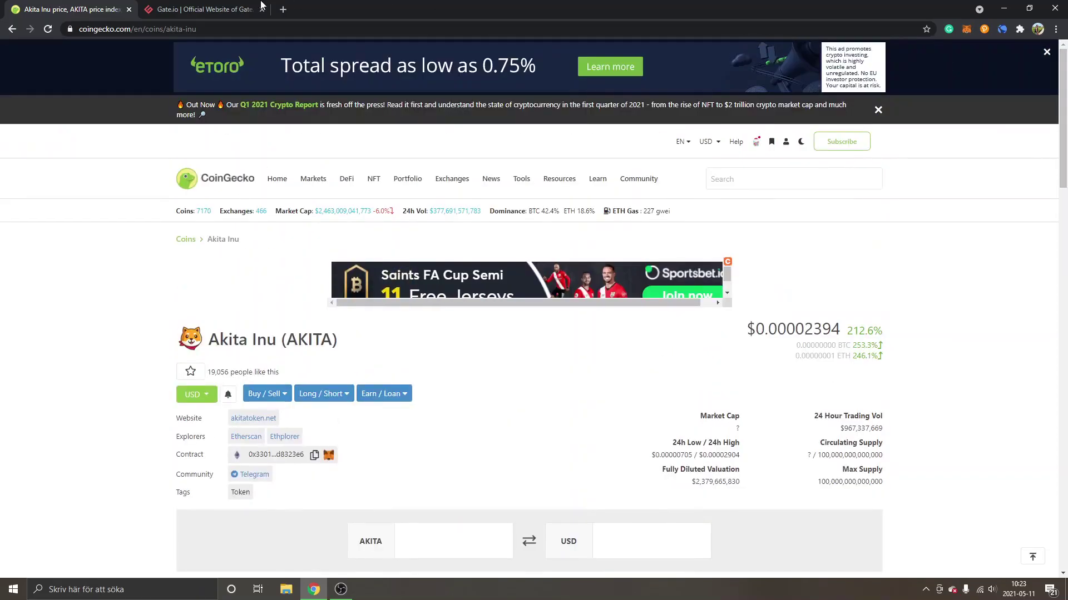
# Bring the Gate.io exchange home page to the front with its spot market overview
pyautogui.click(203, 9)
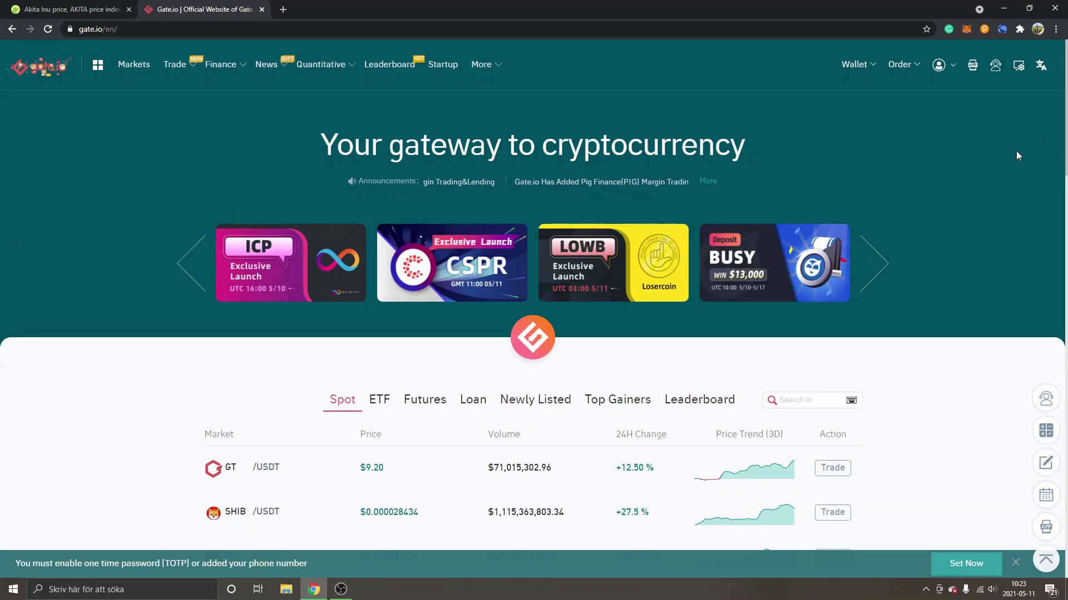
pyautogui.moveTo(1065, 113); pyautogui.dragTo(1065, 109)
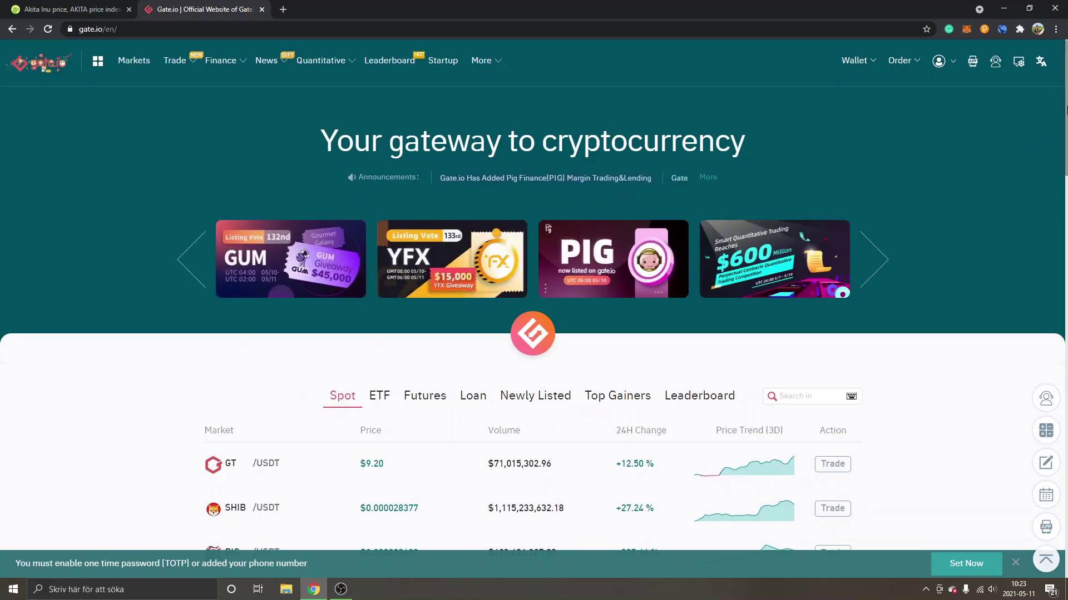
pyautogui.moveTo(1065, 109); pyautogui.dragTo(1064, 171)
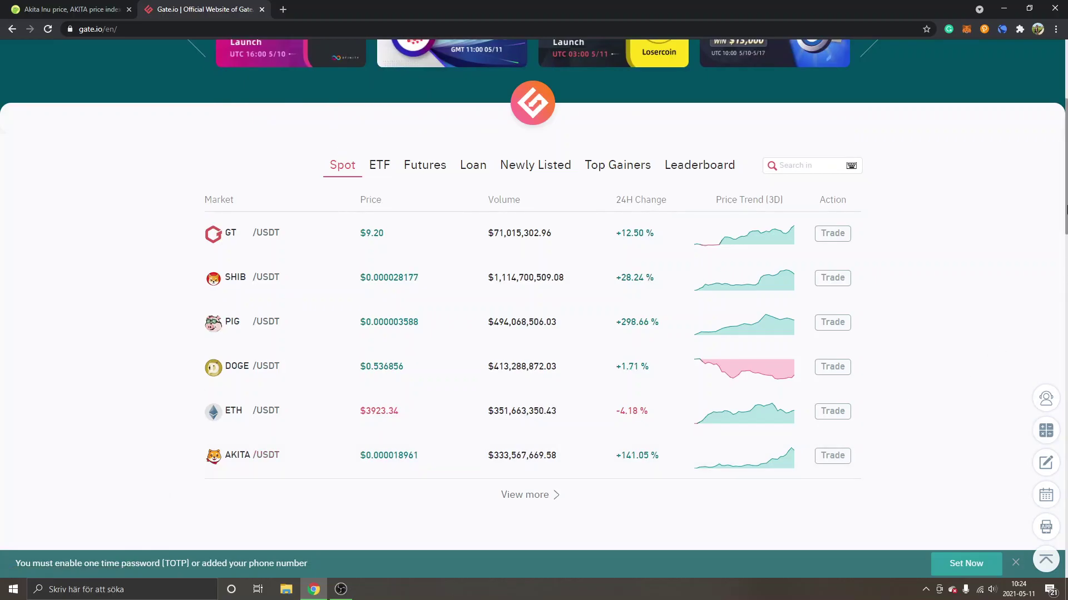
pyautogui.scroll(3, 1065, 210)
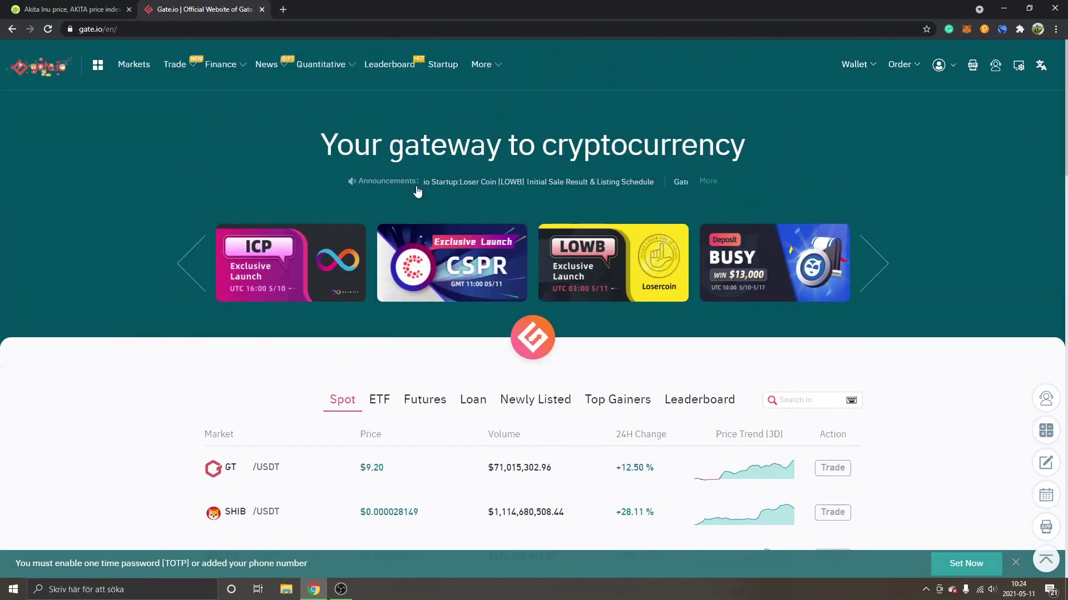
# Search the Markets list for 'akita' and choose the AKITA/USDT suggestion
pyautogui.click(133, 67)
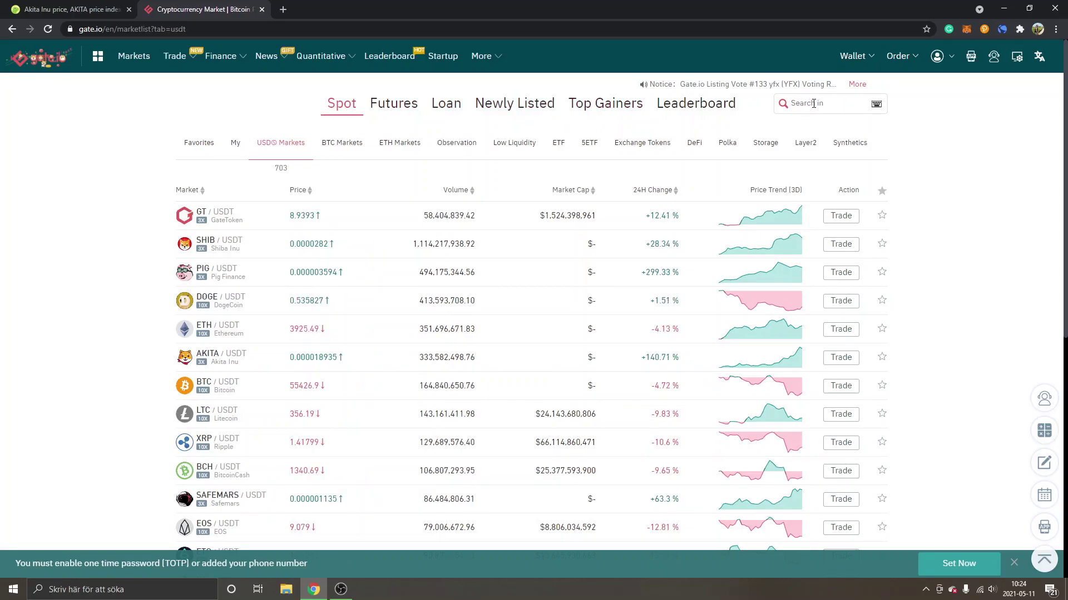
pyautogui.click(813, 104)
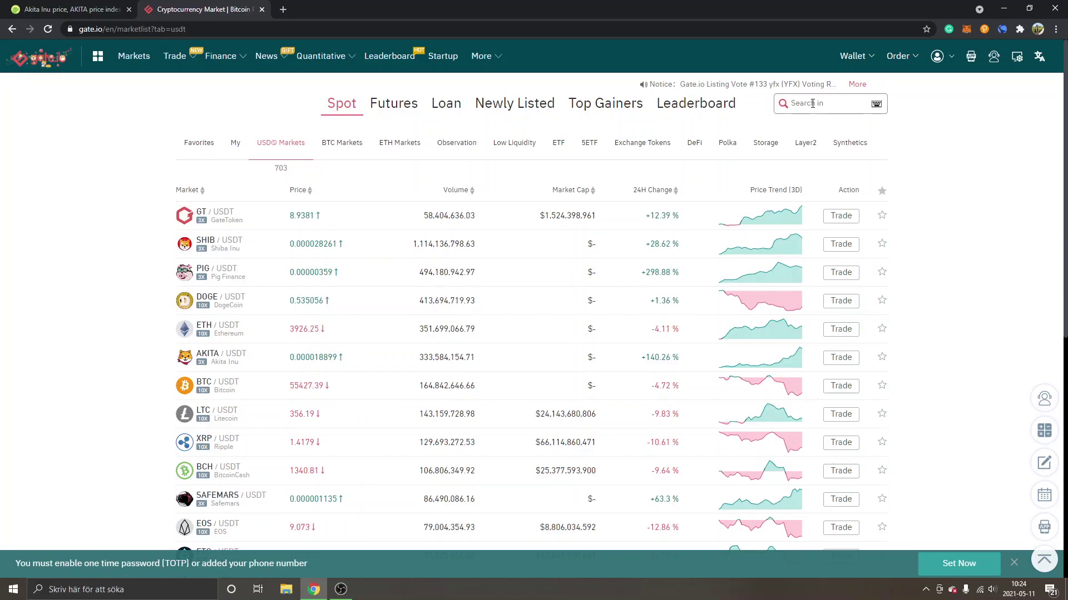
pyautogui.write('akita')
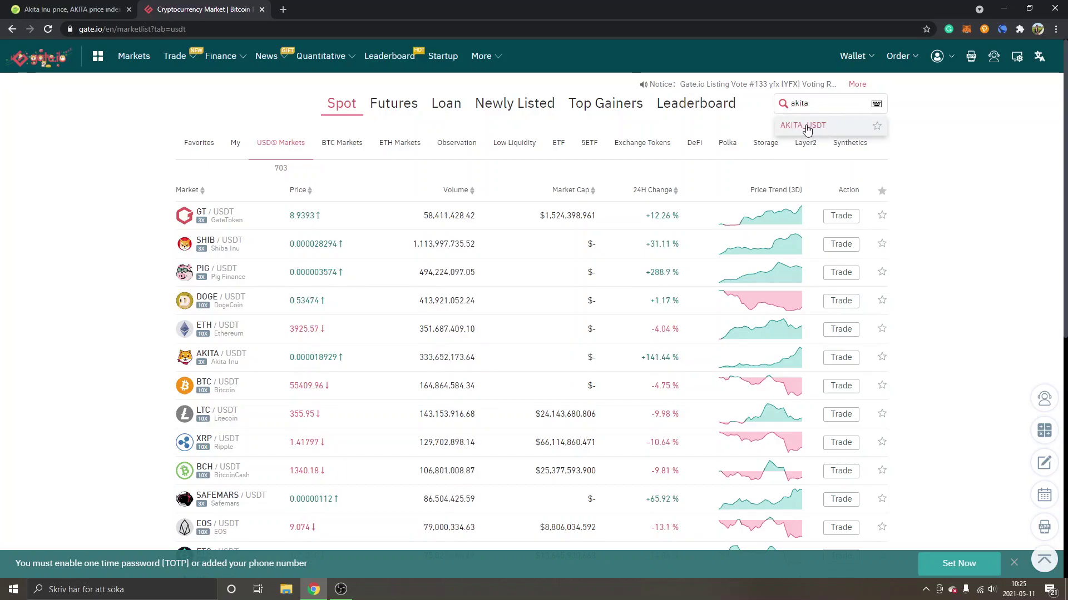
pyautogui.click(855, 126)
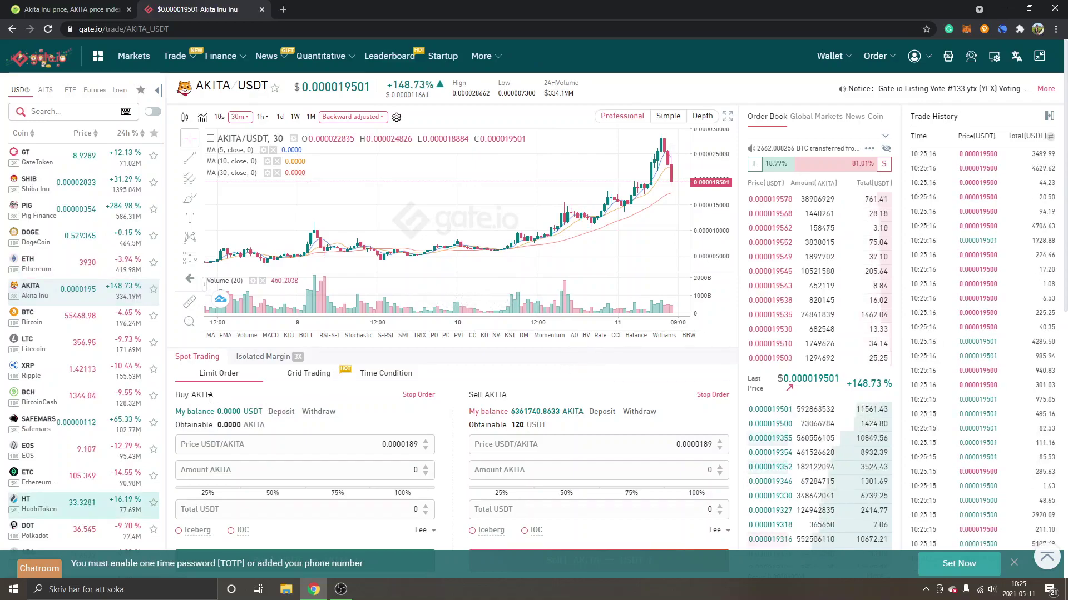
# Review the AKITA/USDT limit-order Buy/Sell forms priced at 0.0000189 USDT
pyautogui.moveTo(176, 395)
pyautogui.mouseDown()
pyautogui.moveTo(209, 395)
pyautogui.moveTo(224, 416)
pyautogui.mouseUp()
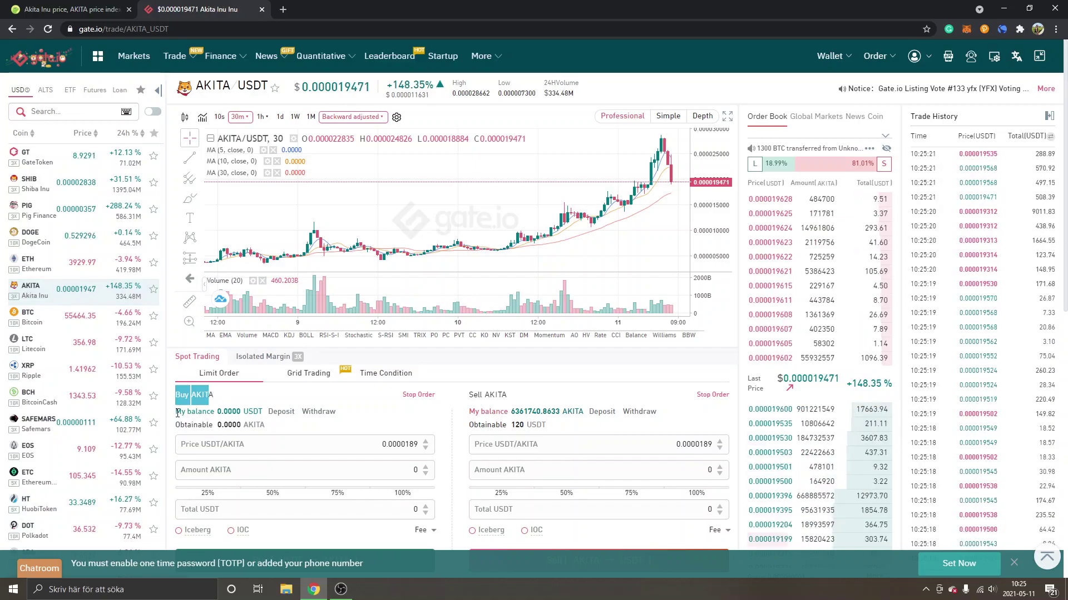
pyautogui.click(224, 415)
pyautogui.scroll(-1, 355, 412)
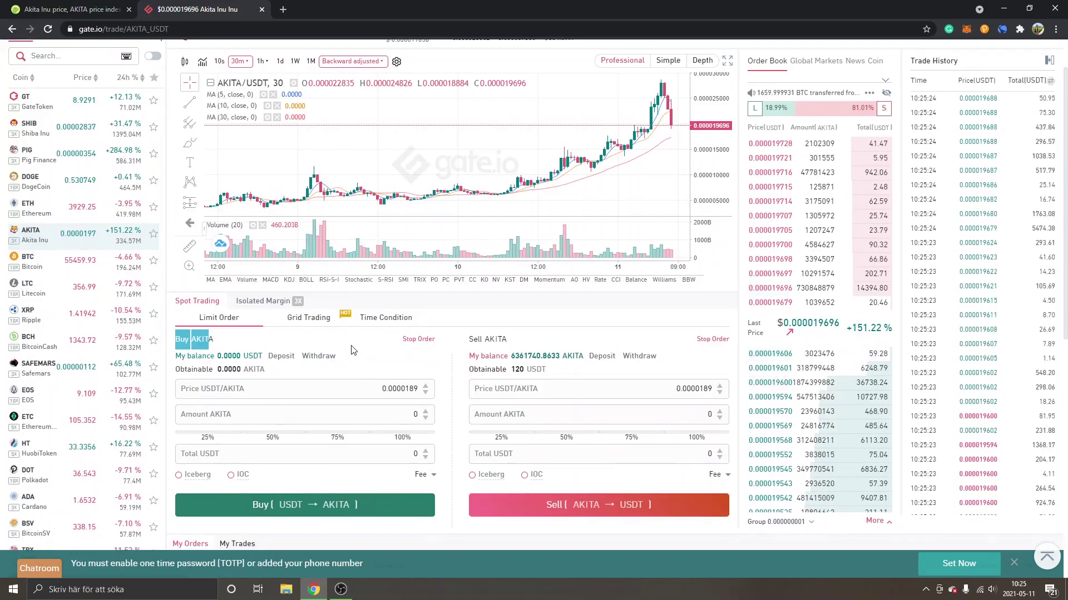
pyautogui.scroll(-1, 395, 320)
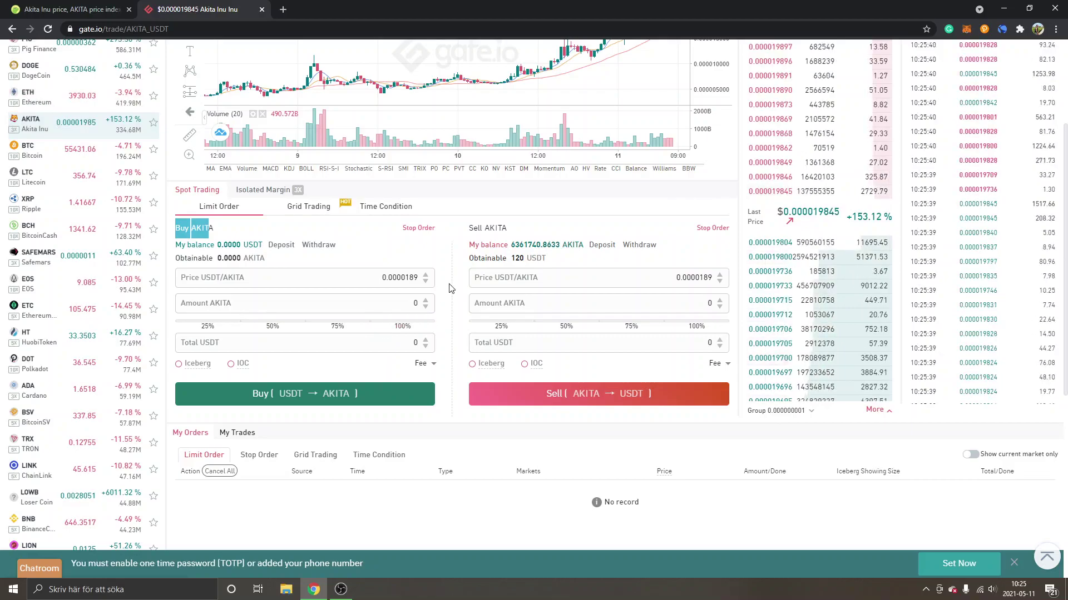
pyautogui.click(420, 303)
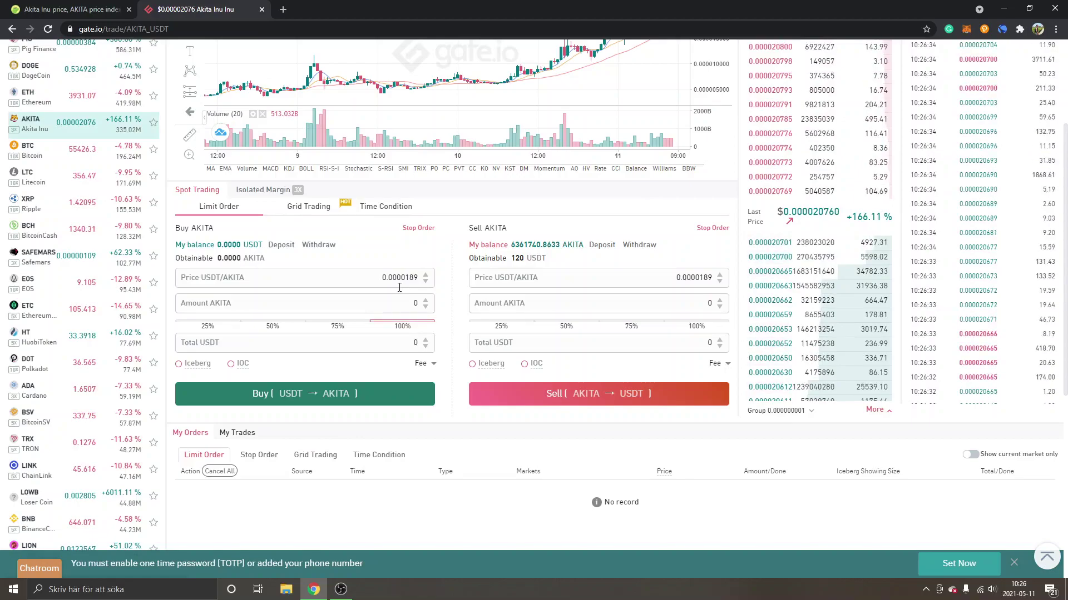
pyautogui.scroll(2, 441, 289)
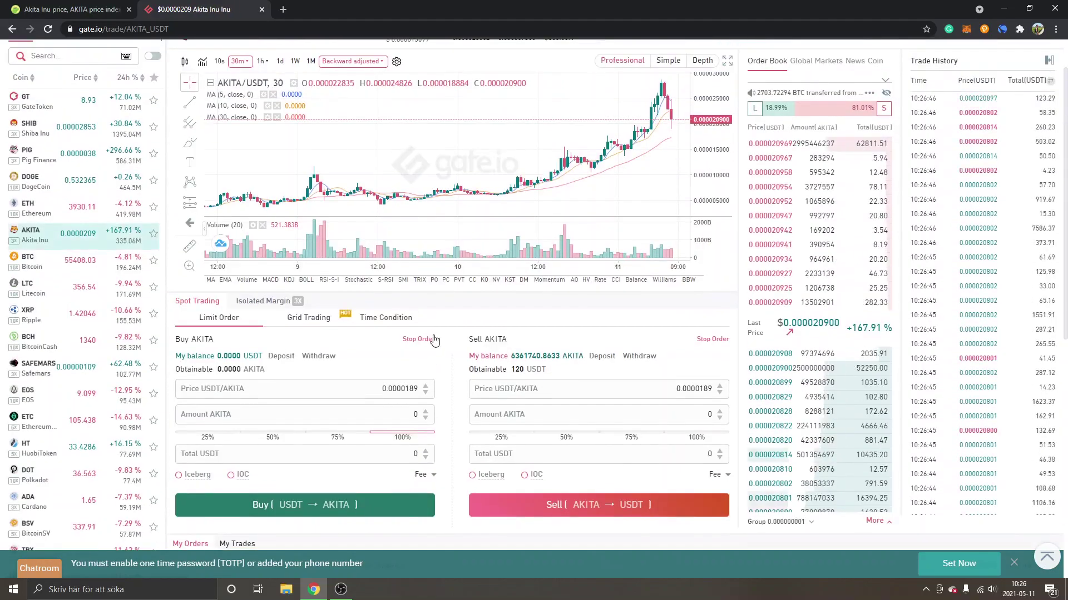
pyautogui.scroll(1, 409, 347)
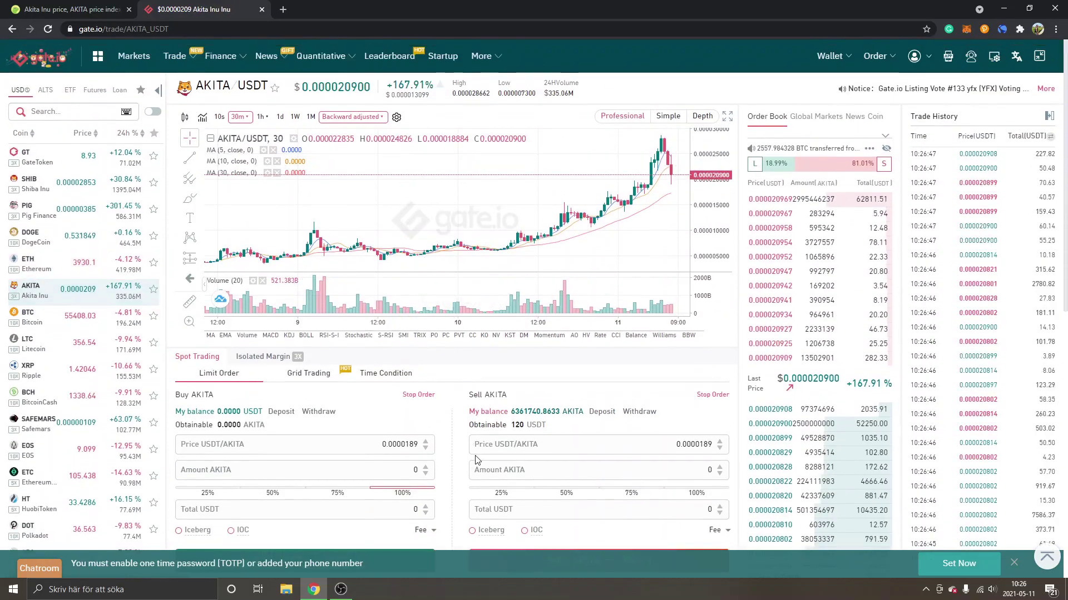
pyautogui.scroll(-1, 476, 455)
pyautogui.scroll(-1, 467, 463)
pyautogui.scroll(-2, 334, 493)
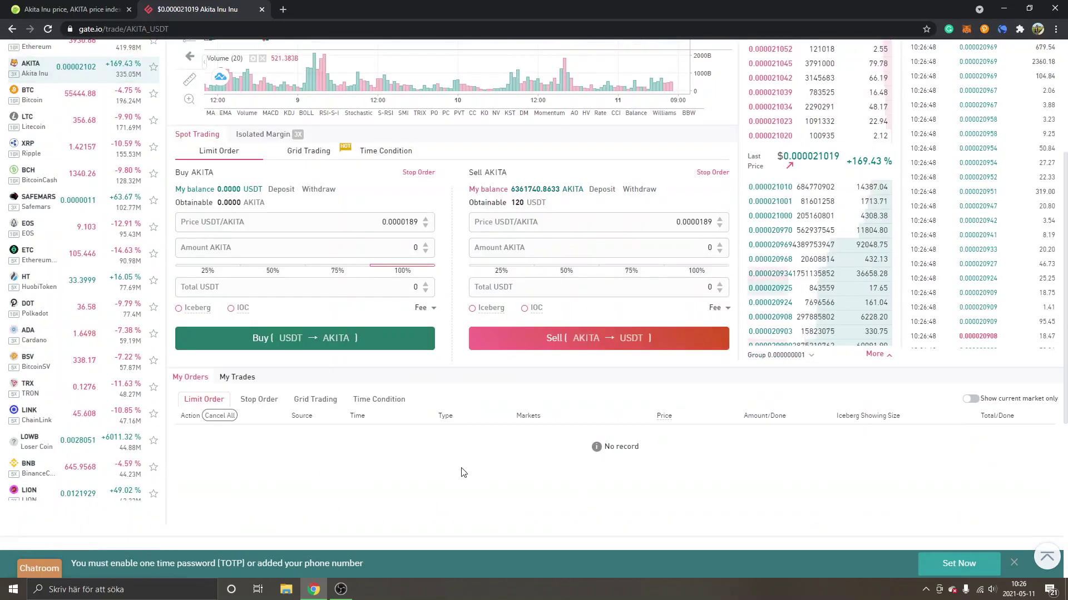
# Show My Trades listing the completed buy of about 6,362,327 AKITA at 0.000022 USDT
pyautogui.click(233, 379)
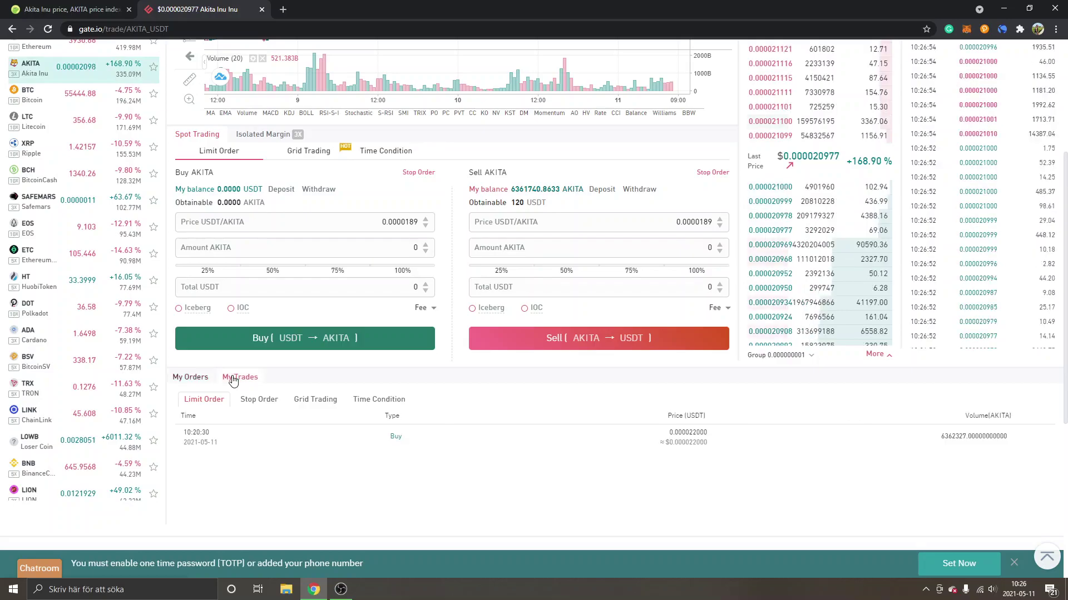